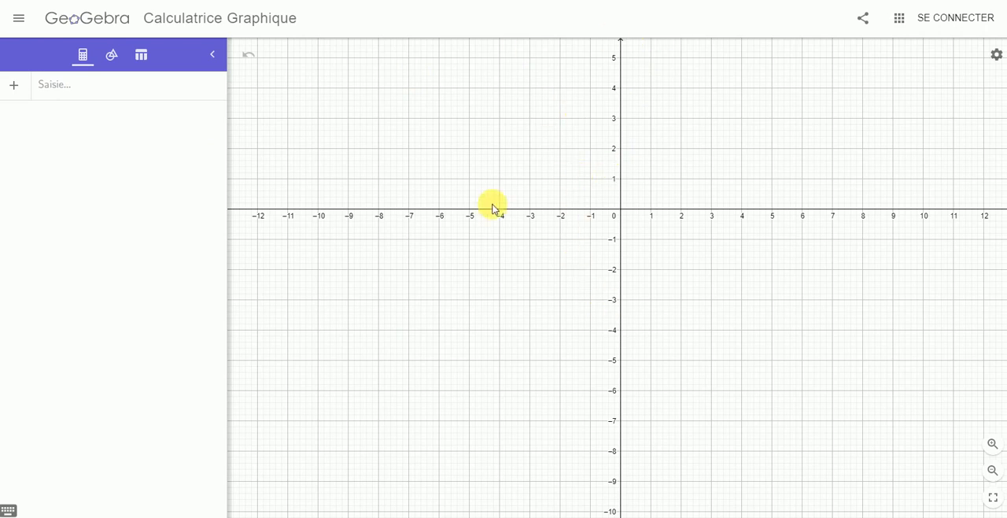
Switch to Calculatrice 3D and display its complete set of construction tools
click(901, 19)
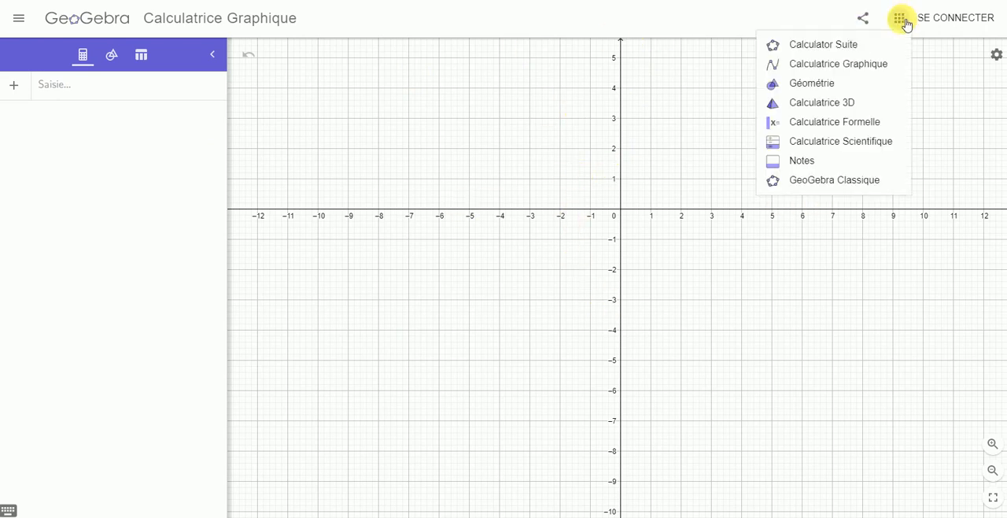
click(825, 103)
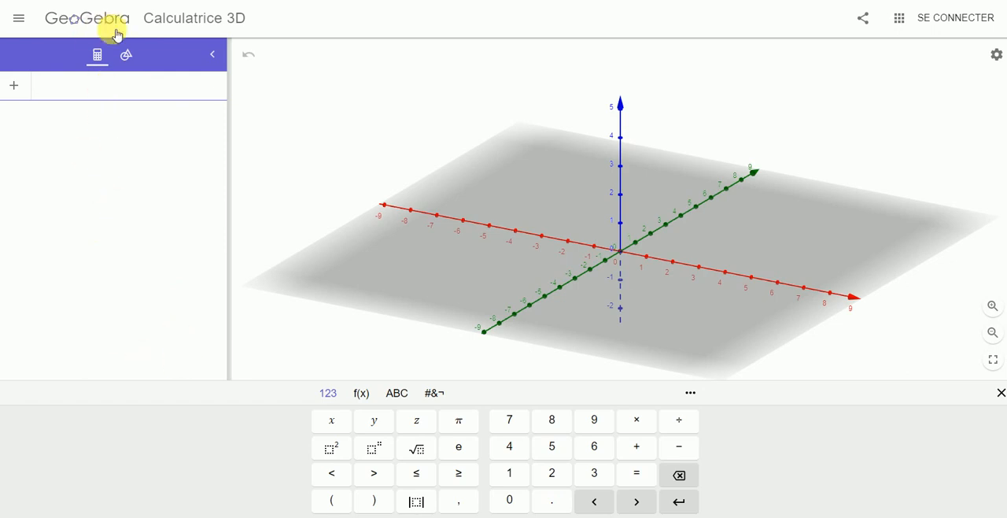
click(126, 55)
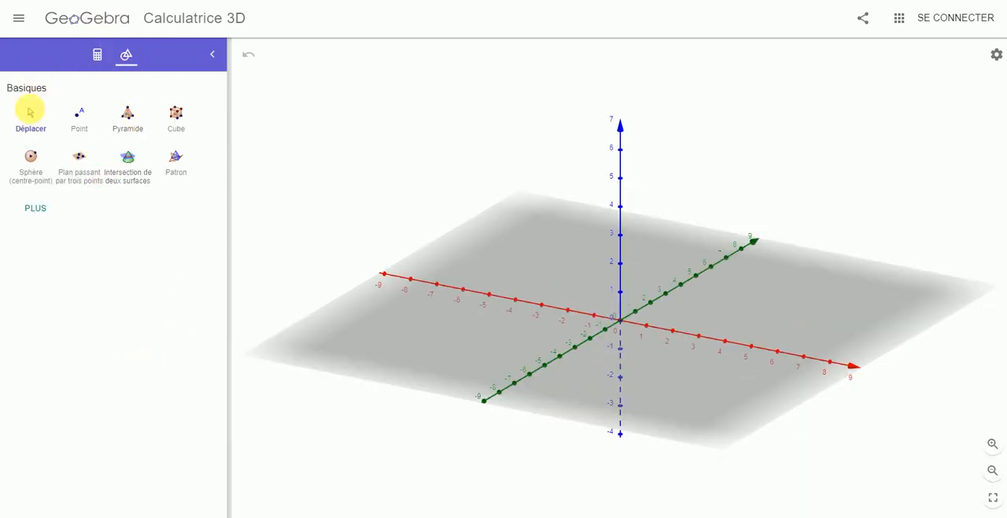
click(35, 209)
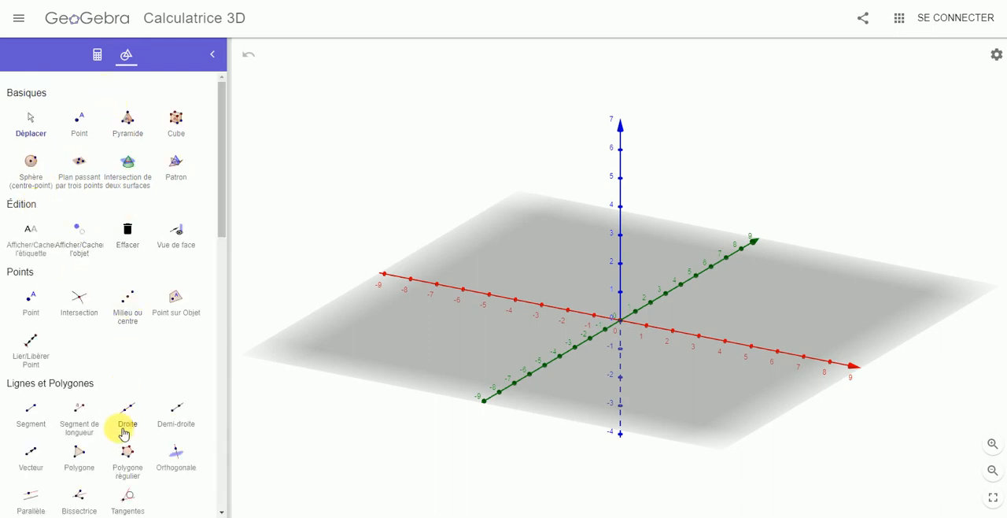
scroll(157, 441, down, 5)
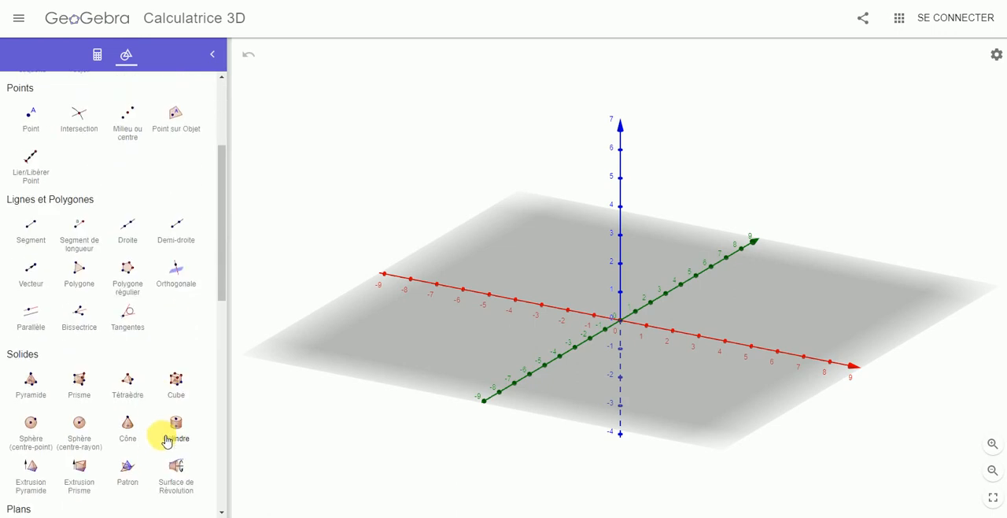
scroll(153, 421, down, 5)
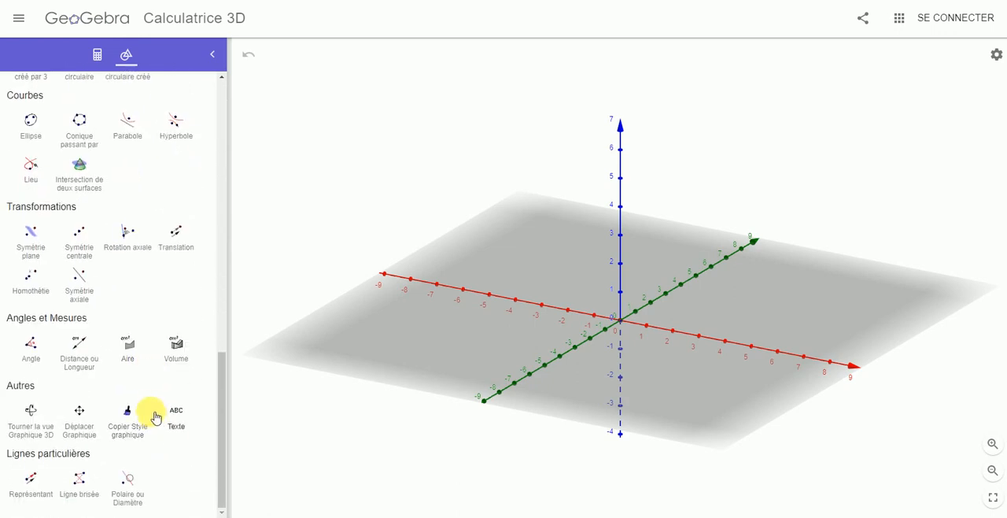
scroll(147, 396, up, 10)
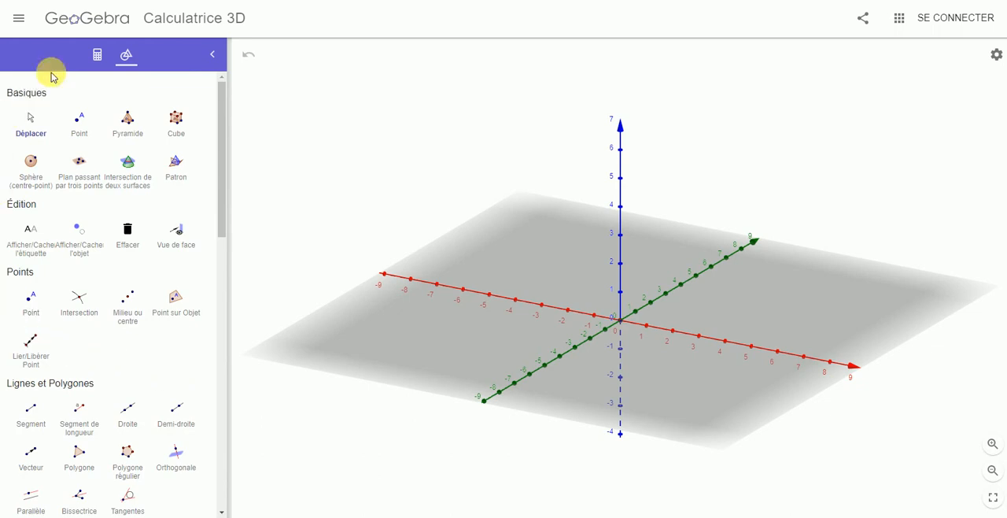
Rotate the 3D view with the Déplacer tool to look at the horizontal plane from a higher angle
click(31, 125)
mouse_move(618, 201)
mouse_down()
mouse_move(491, 254)
mouse_move(499, 373)
mouse_move(522, 322)
mouse_move(533, 153)
mouse_move(546, 191)
mouse_move(540, 216)
mouse_move(540, 166)
mouse_move(540, 189)
mouse_move(512, 213)
mouse_move(517, 222)
mouse_move(517, 207)
mouse_move(587, 233)
mouse_move(654, 225)
mouse_move(636, 198)
mouse_move(618, 205)
mouse_up()
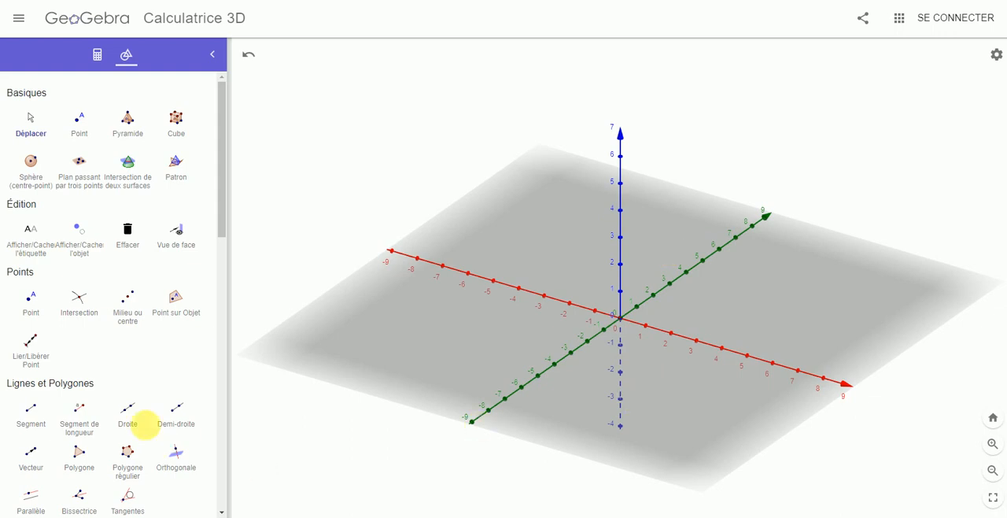
Use Déplacer Graphique to shift the origin slightly along the x-axis and compress the y-axis and z-axis scales
drag(221, 192, 224, 511)
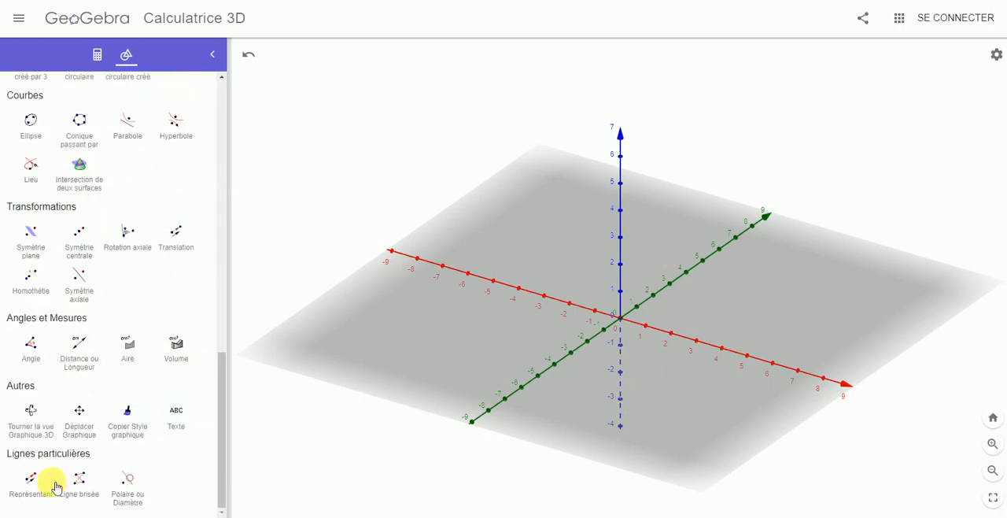
click(80, 410)
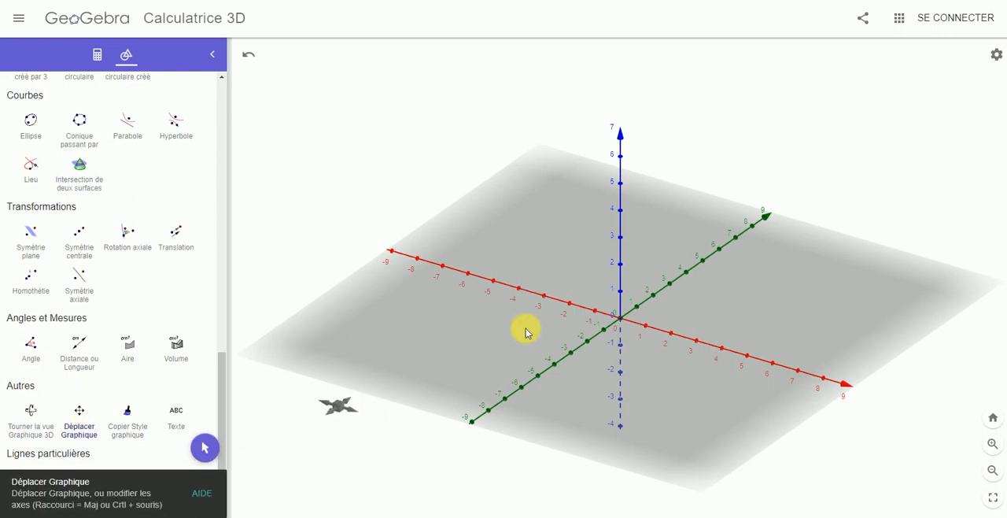
mouse_move(474, 326)
mouse_down()
mouse_move(394, 290)
mouse_move(343, 290)
mouse_move(512, 306)
mouse_move(547, 344)
mouse_move(461, 308)
mouse_move(440, 317)
mouse_move(463, 330)
mouse_up()
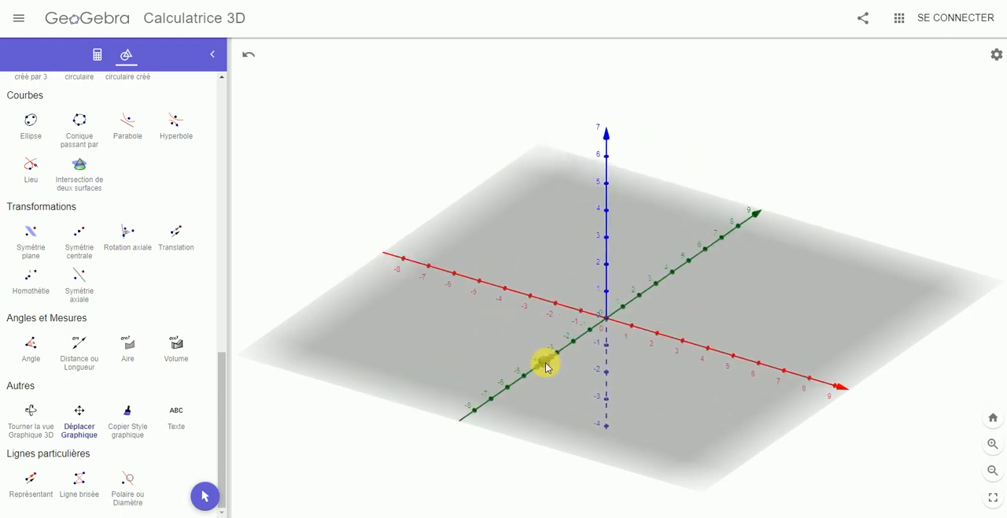
mouse_move(547, 366)
mouse_down()
mouse_move(614, 307)
mouse_move(465, 421)
mouse_move(546, 356)
mouse_up()
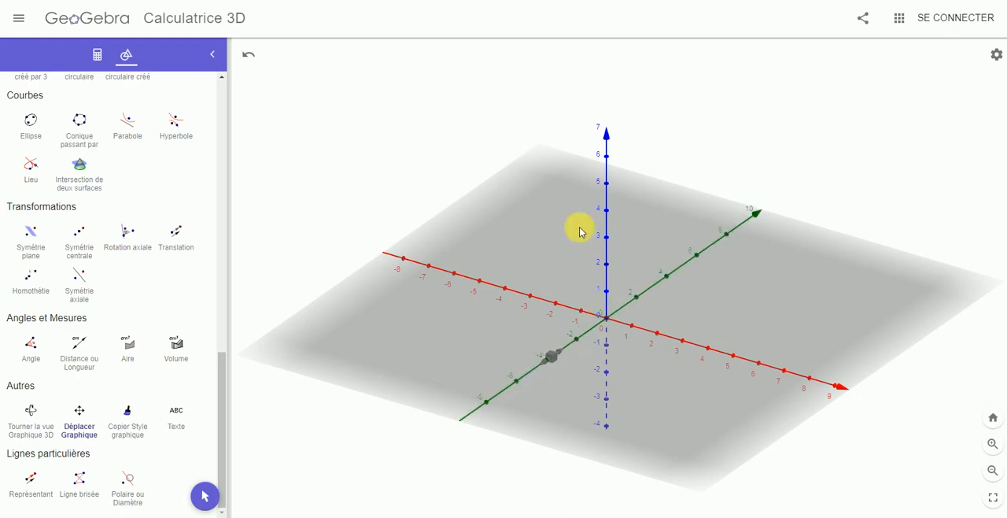
mouse_move(607, 220)
mouse_down()
mouse_move(612, 153)
mouse_move(613, 236)
mouse_up()
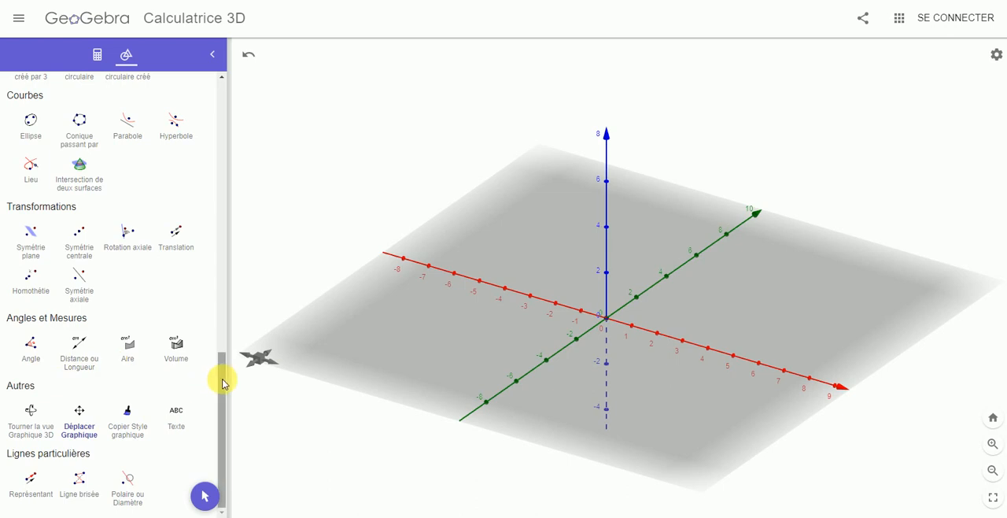
Place a point on the horizontal plane near its back corner, at about (-7.52, 8.93, 0), and show its coordinates
drag(223, 383, 220, 94)
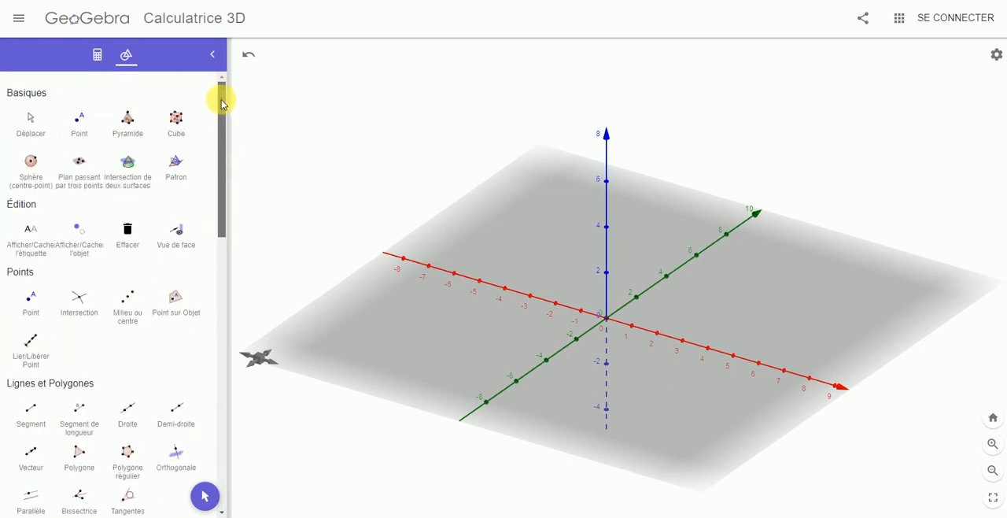
click(80, 120)
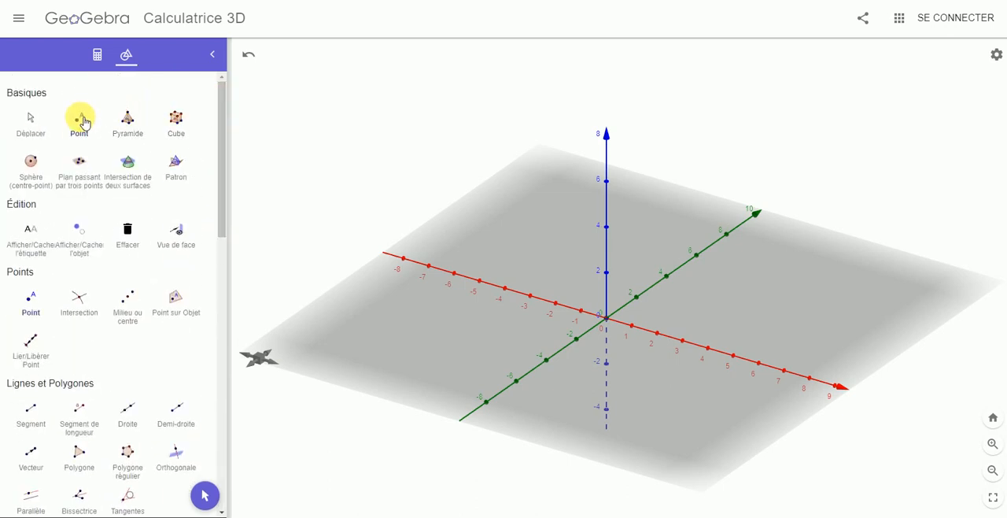
click(549, 170)
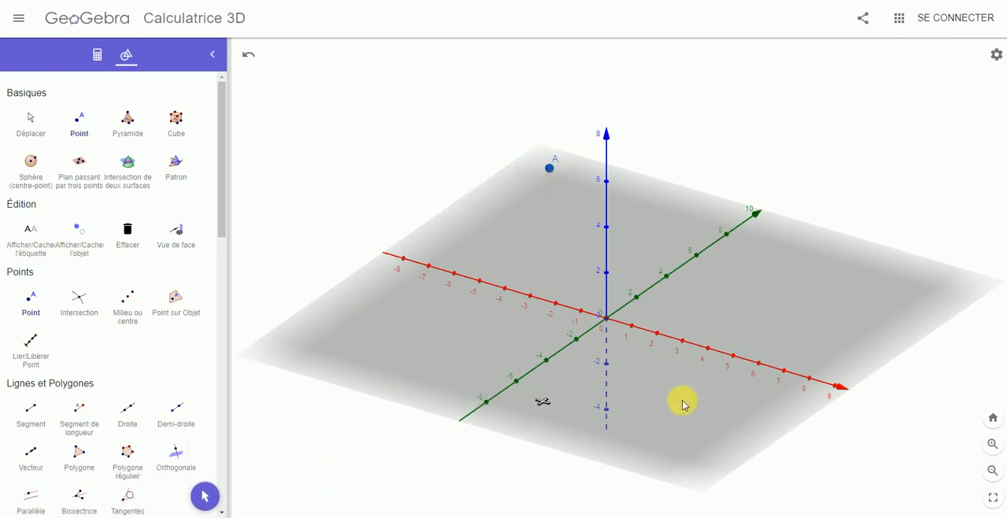
click(550, 169)
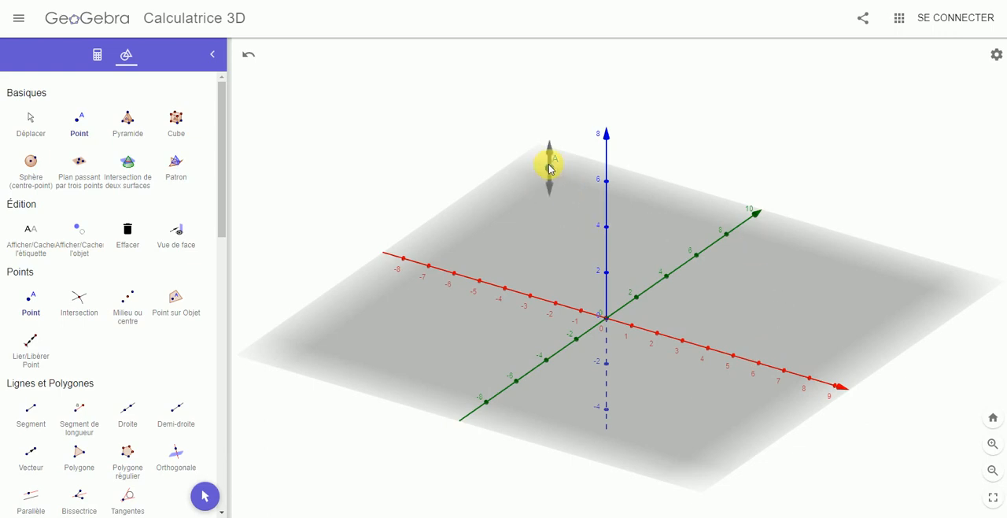
click(551, 172)
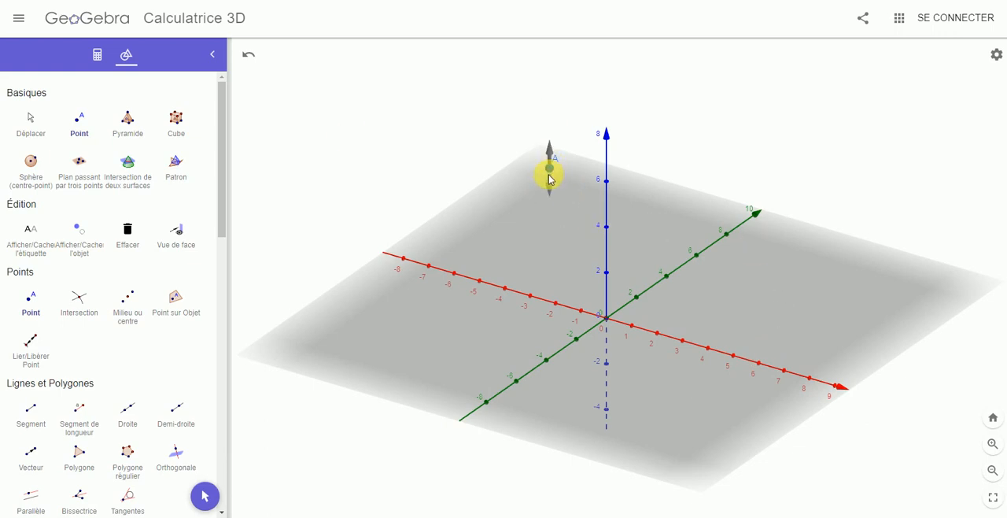
click(102, 55)
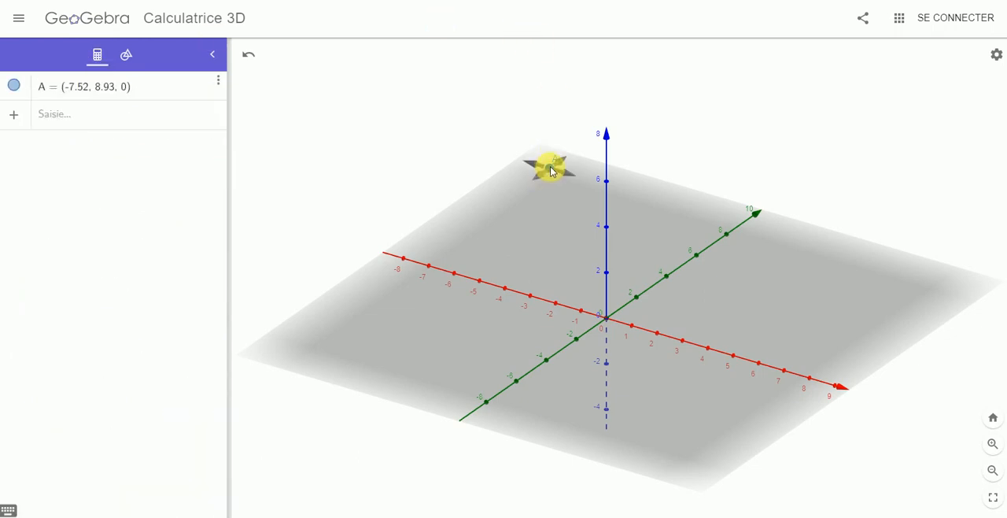
Move point A within the horizontal plane to about (-6.63, 7.09, 0)
click(551, 172)
drag(555, 173, 542, 196)
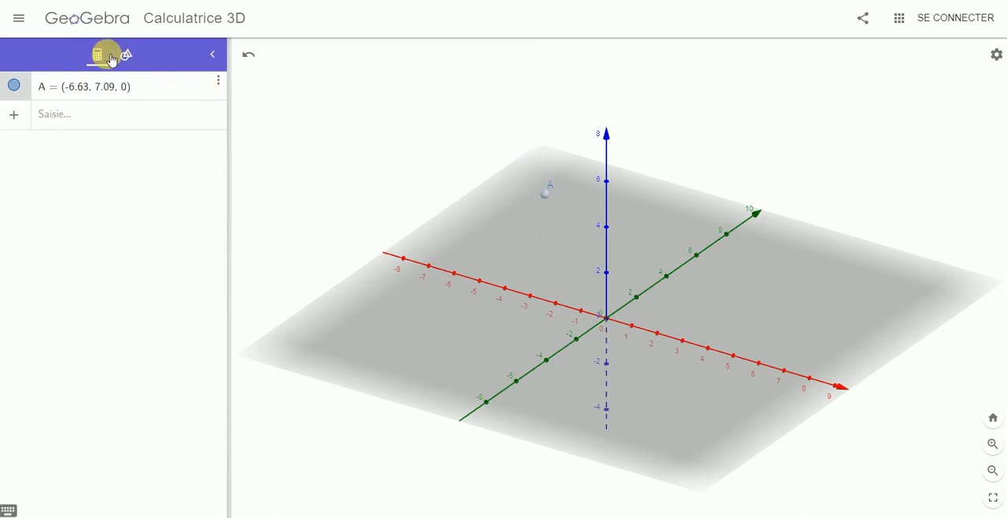
click(546, 192)
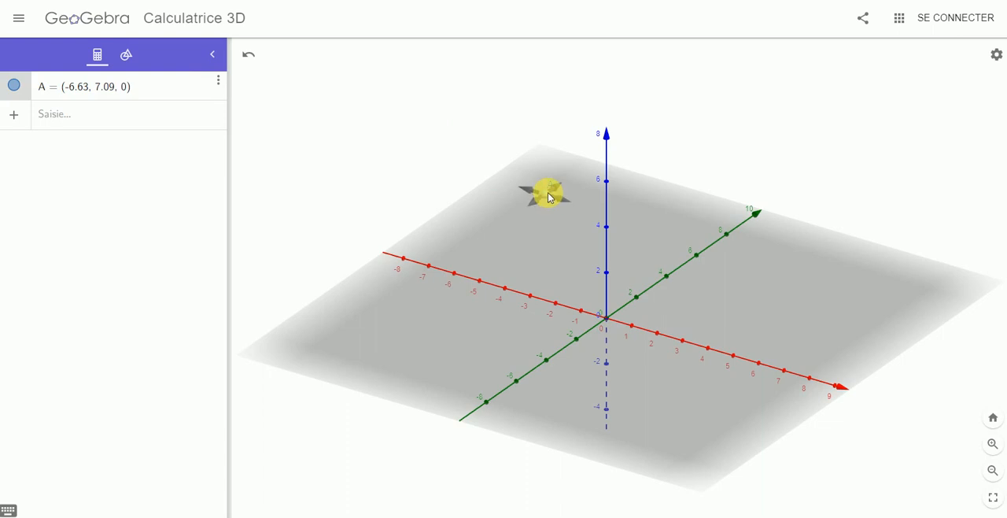
Create a second point raised about 2.82 above the horizontal plane and move it horizontally to (-6, 2, 2.82)
click(126, 54)
click(82, 119)
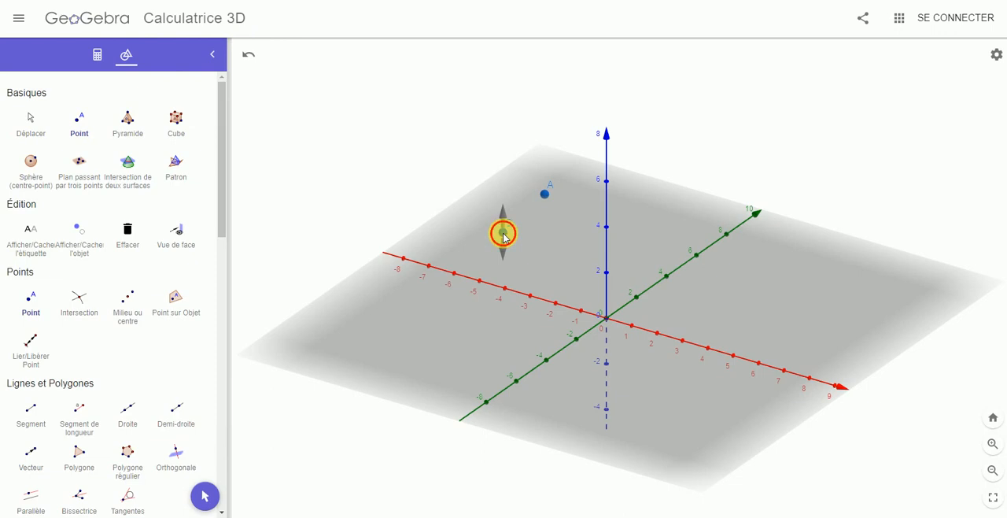
drag(503, 234, 506, 168)
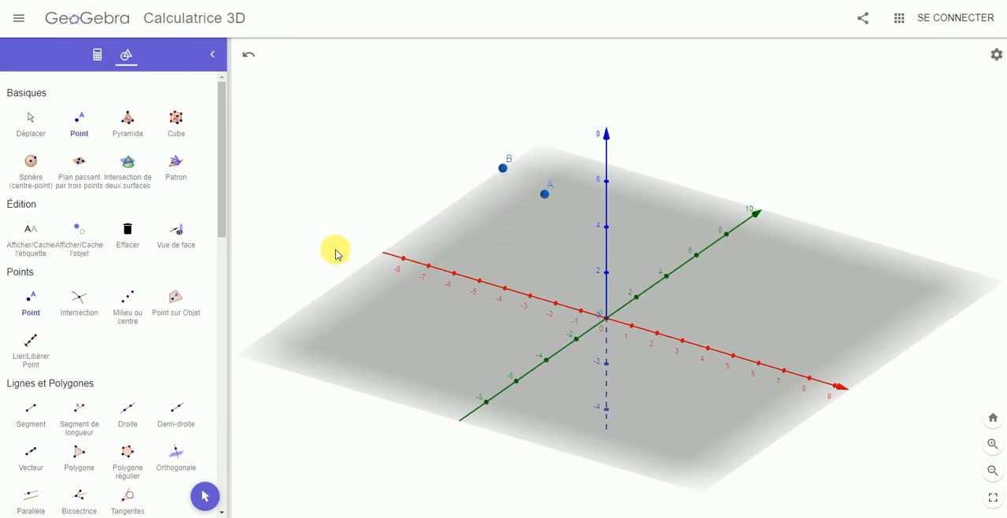
click(94, 54)
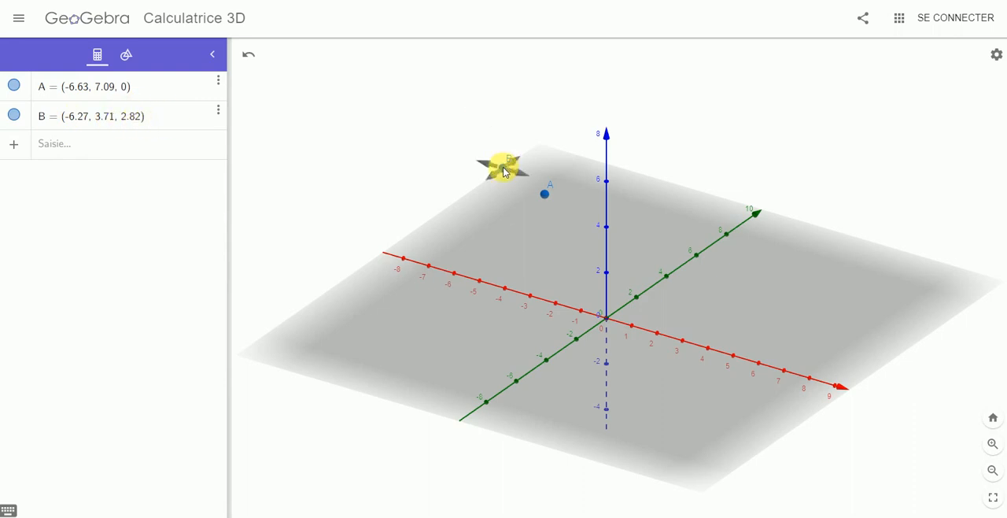
drag(505, 172, 462, 220)
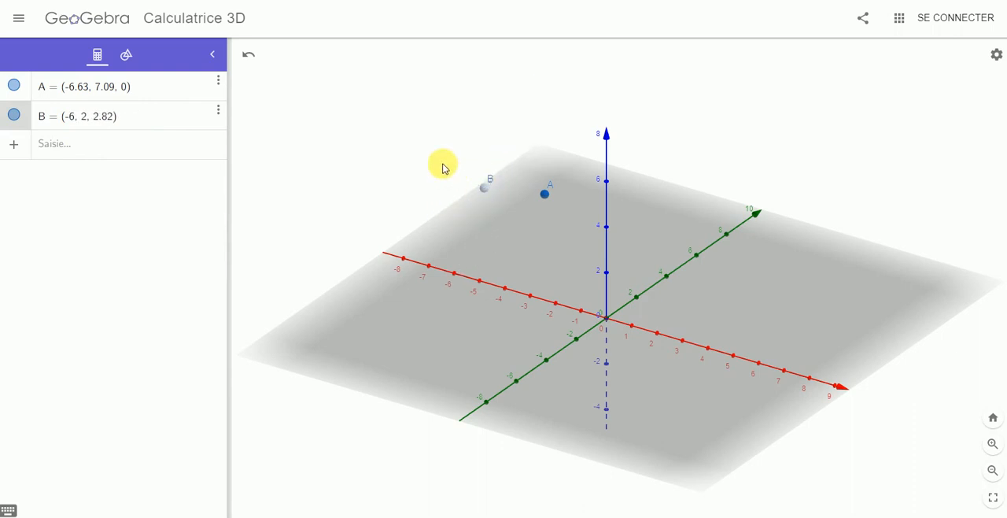
Add a third point by entering the coordinates (5, 4, 3)
click(115, 144)
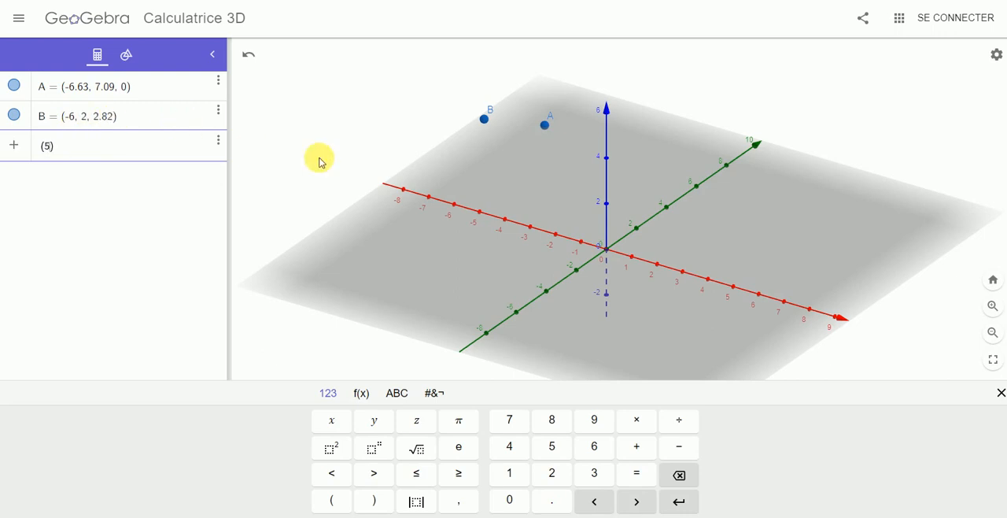
text(4,3)
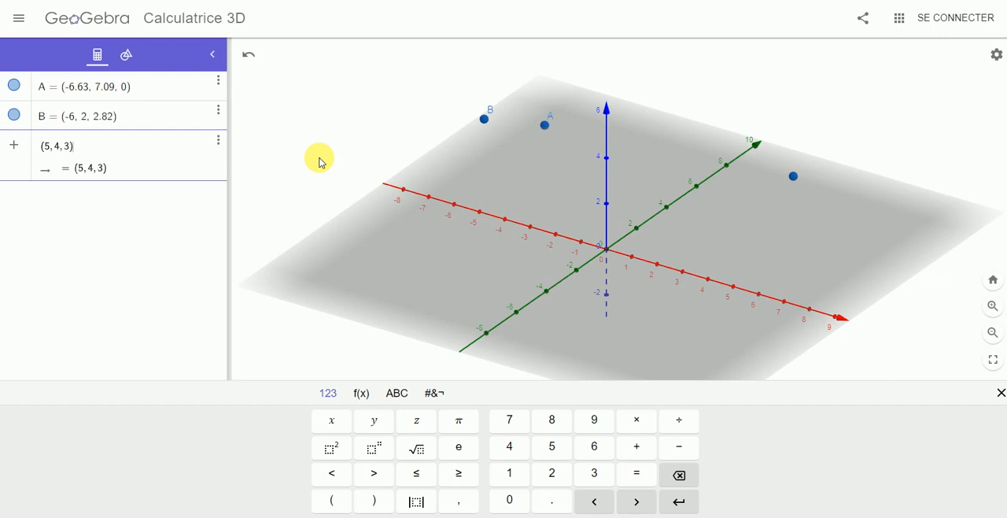
key(Return)
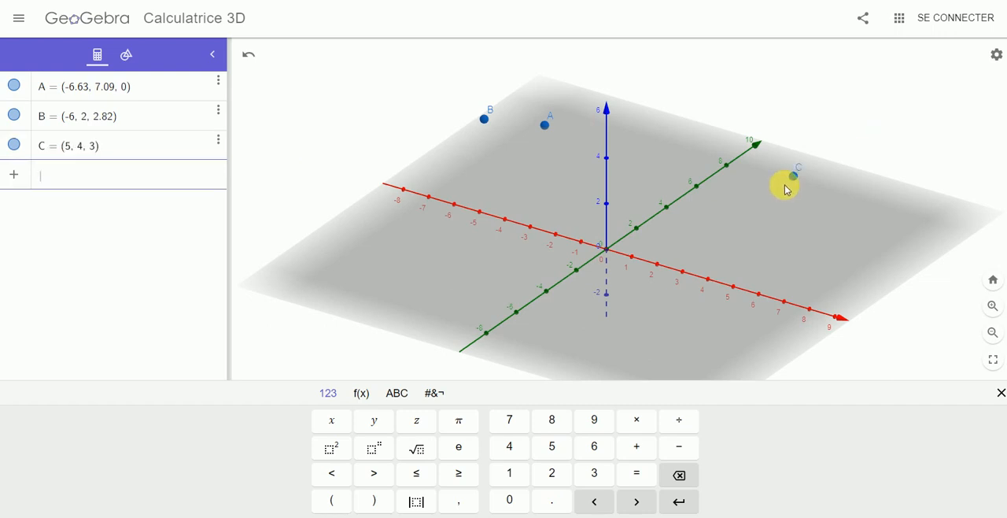
Draw a triangle with the Polygone tool through points C, B and A
click(664, 228)
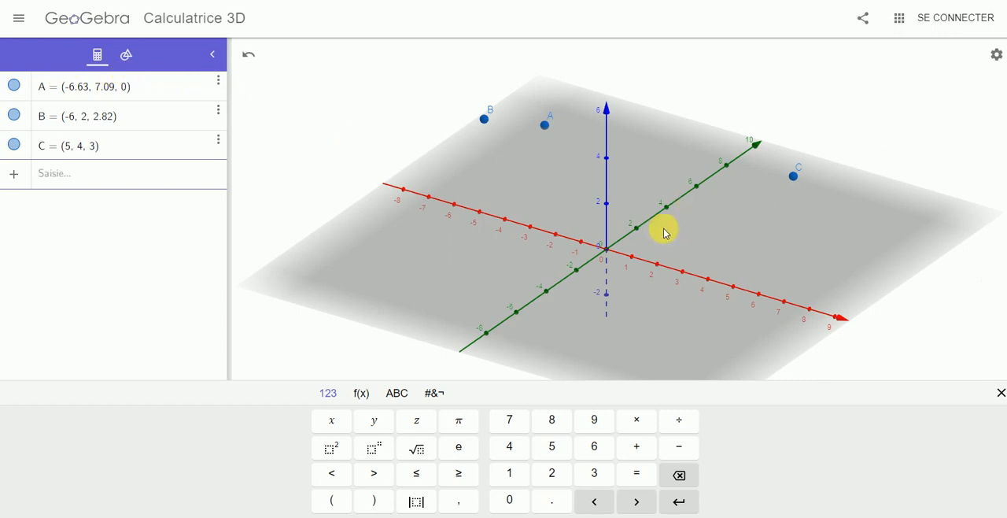
drag(664, 232, 616, 206)
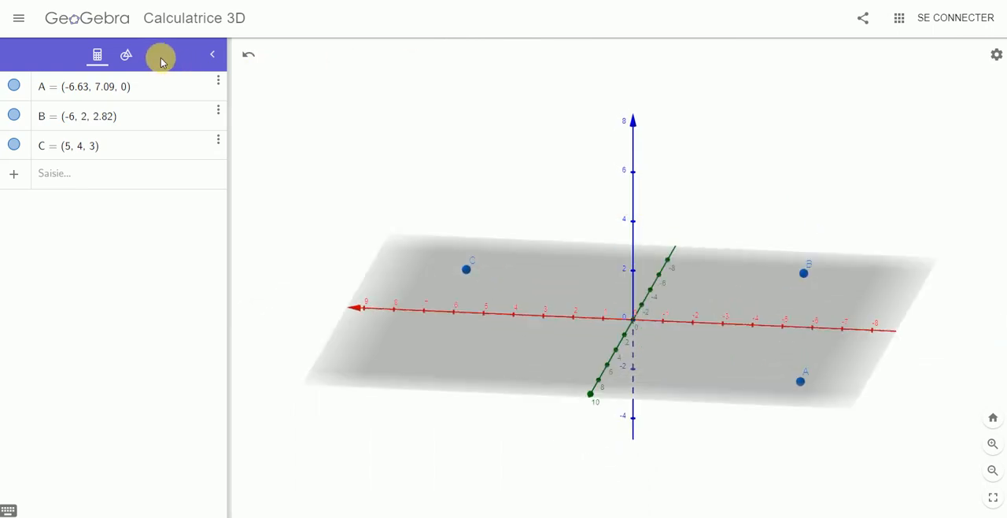
click(126, 56)
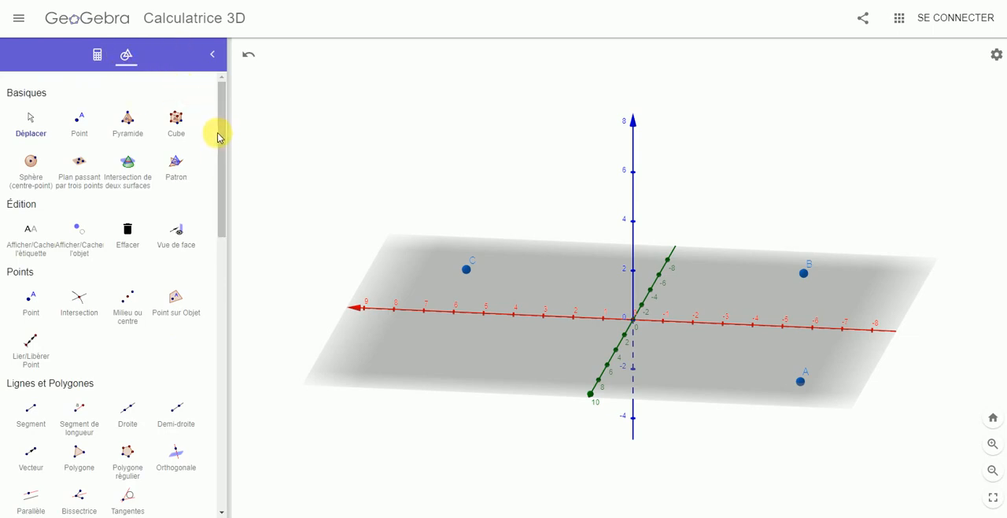
drag(221, 135, 224, 220)
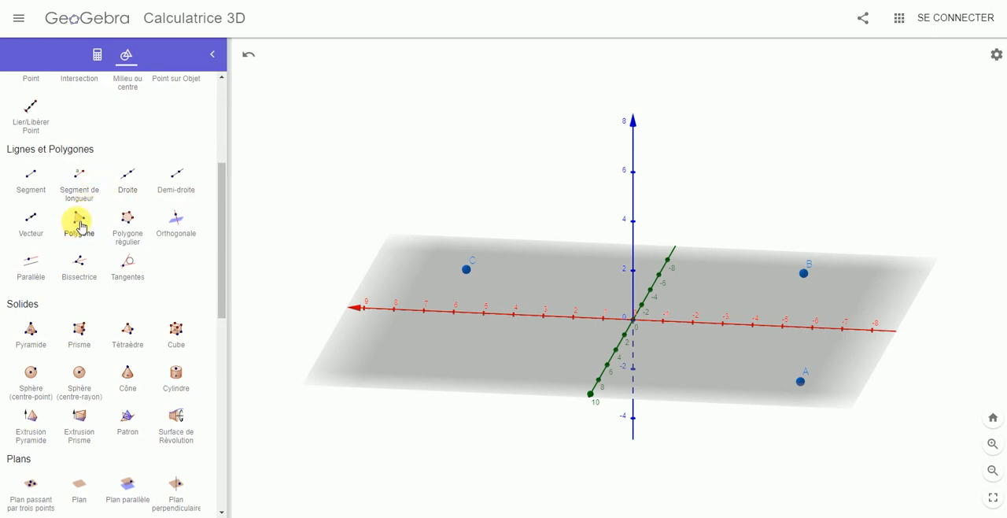
click(80, 224)
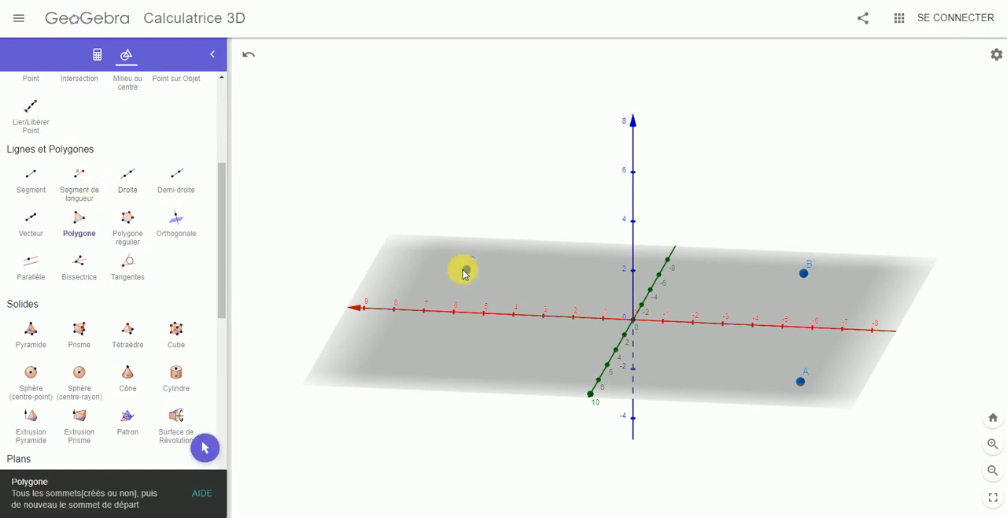
click(465, 270)
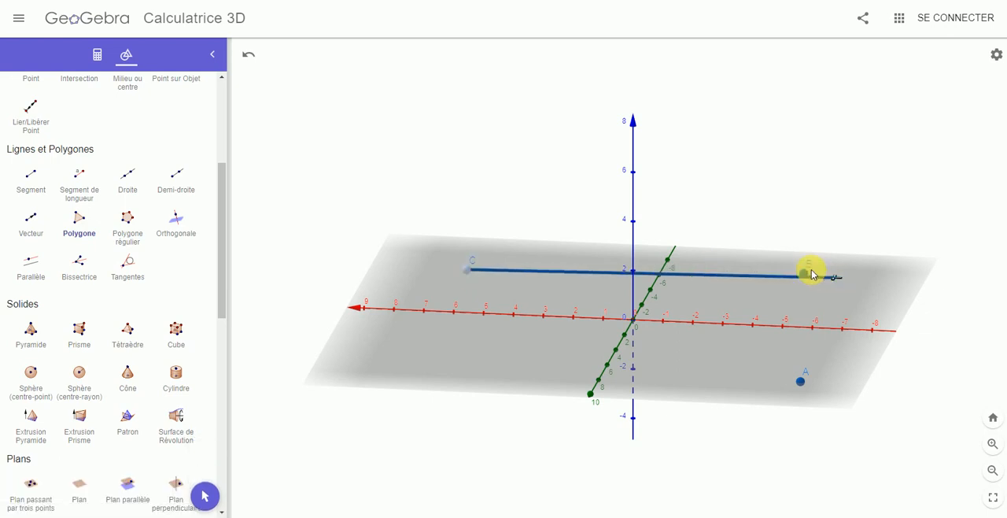
click(804, 274)
click(800, 382)
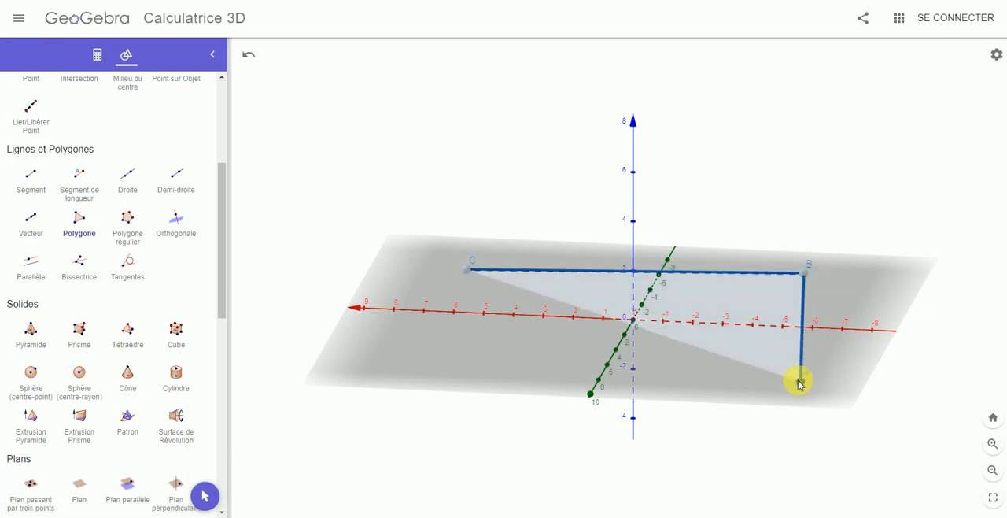
click(466, 269)
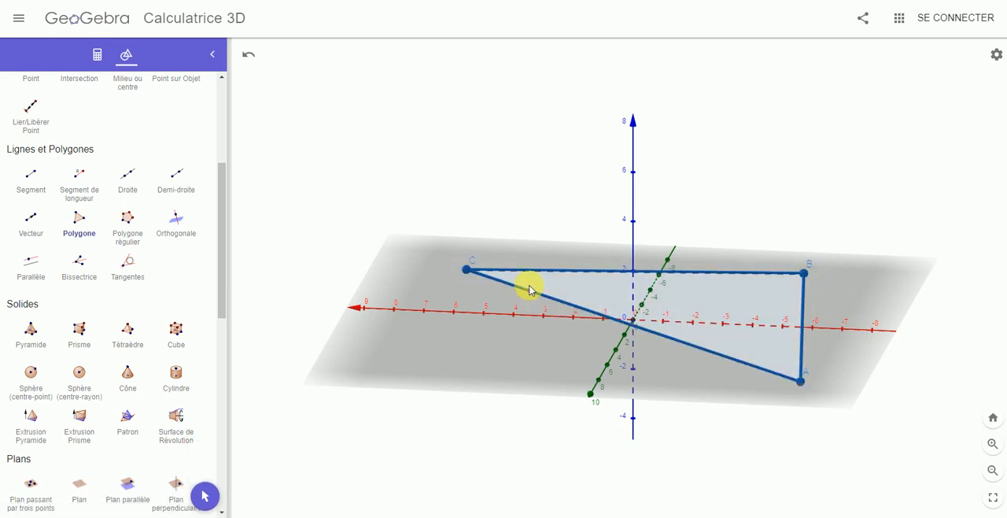